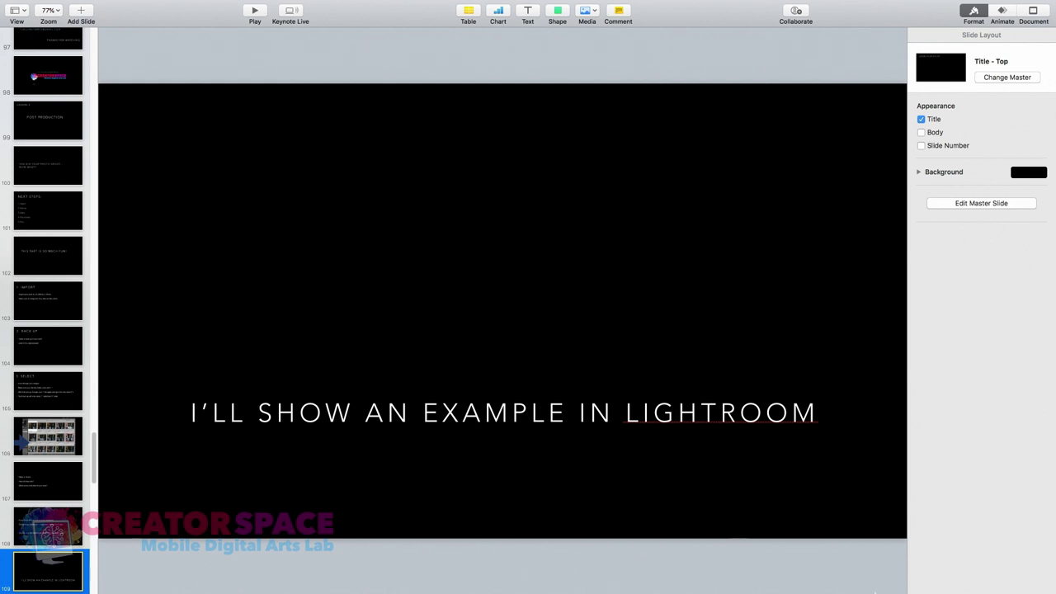
Switch from the Keynote presentation to the Lightroom Classic Library grid.
click(702, 582)
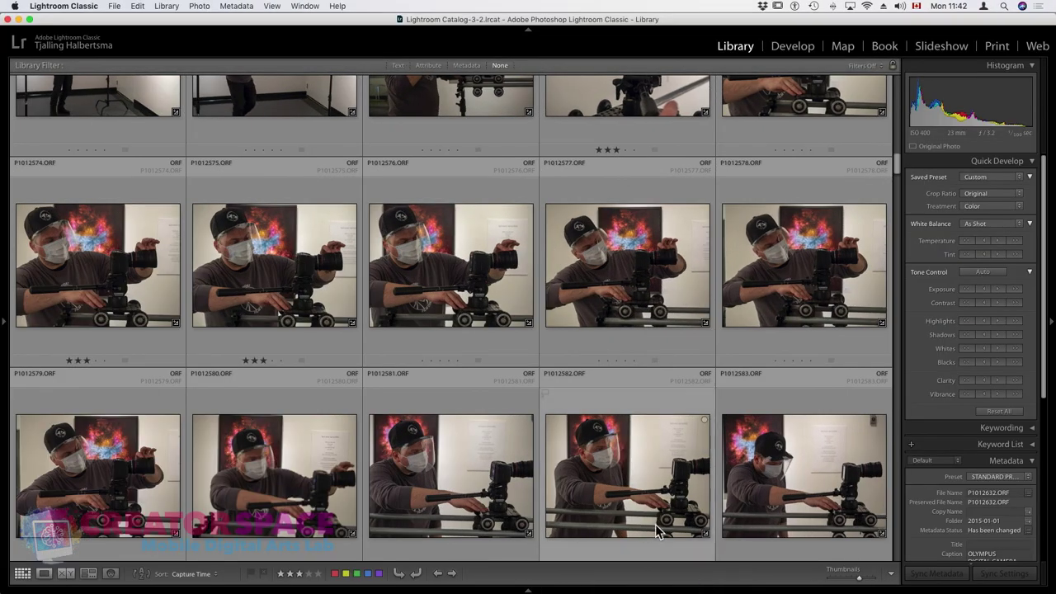
Select the P1012573 close-up frame in the Library grid.
scroll(639, 450, up, 3)
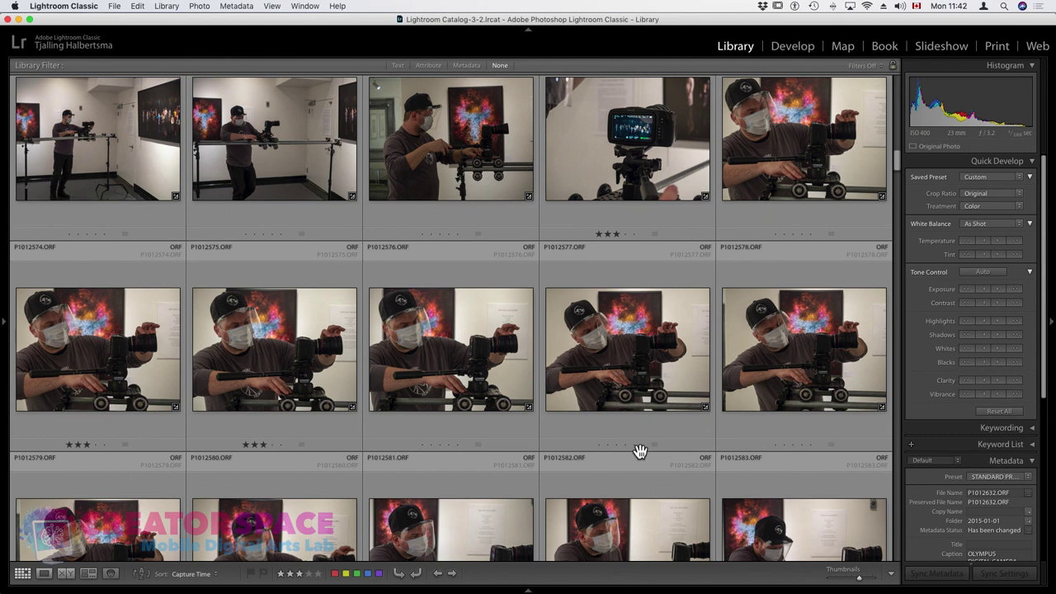
scroll(639, 435, down, 4)
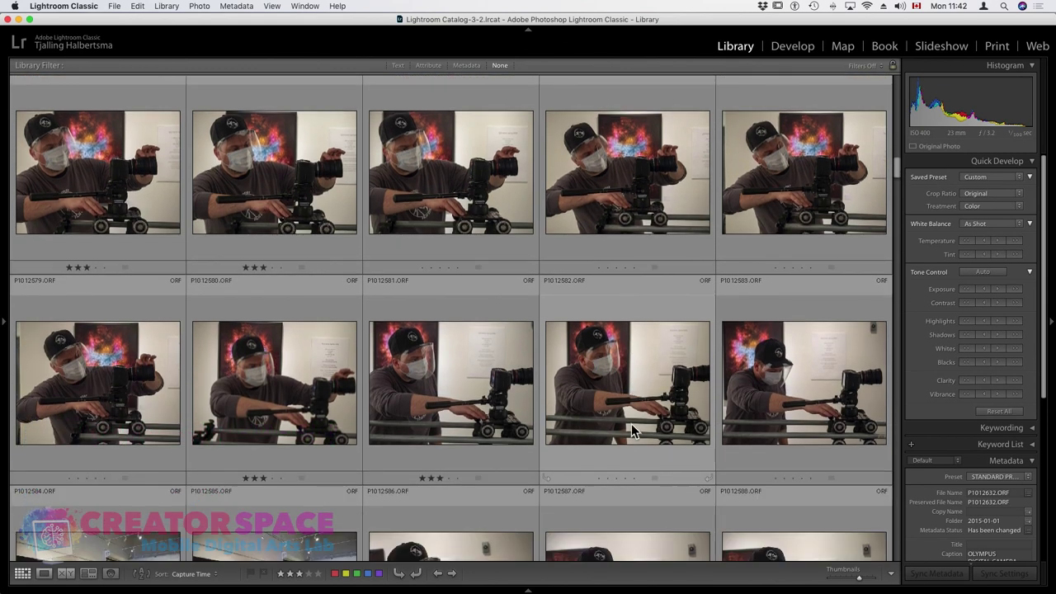
scroll(632, 429, up, 3)
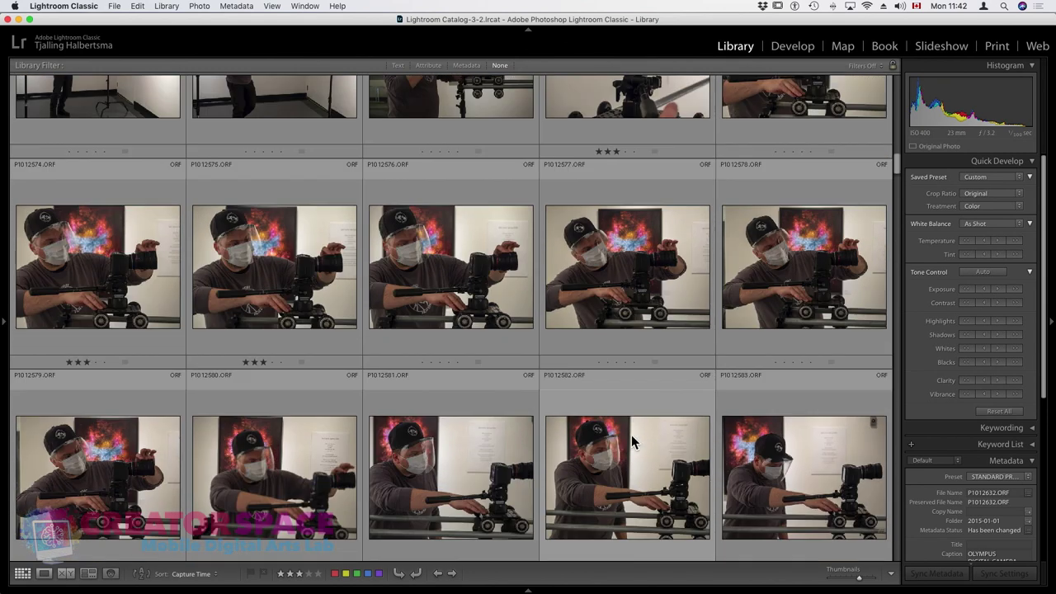
scroll(632, 413, up, 1)
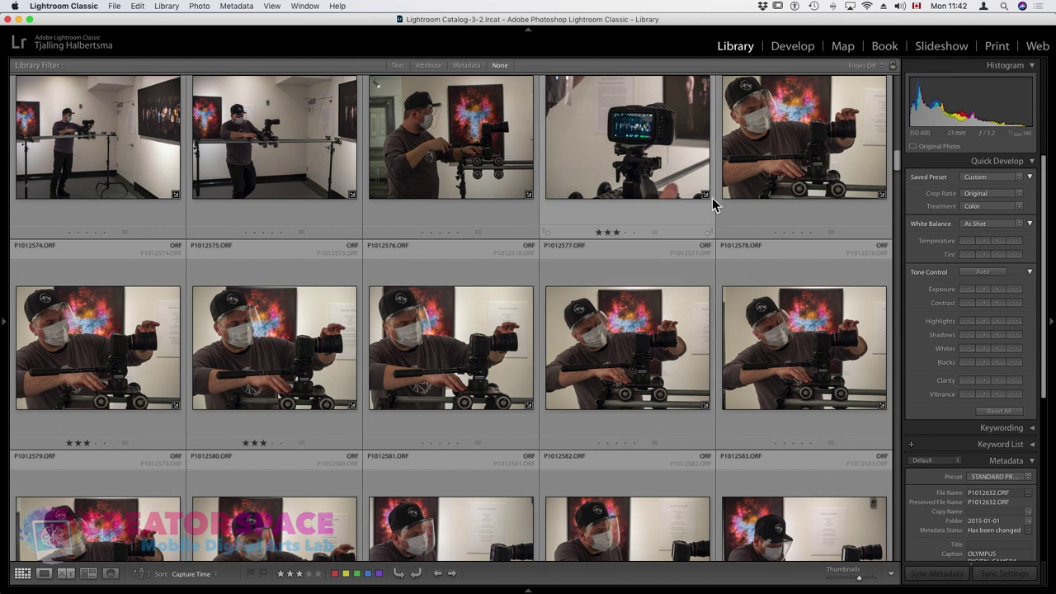
scroll(805, 155, up, 1)
click(803, 165)
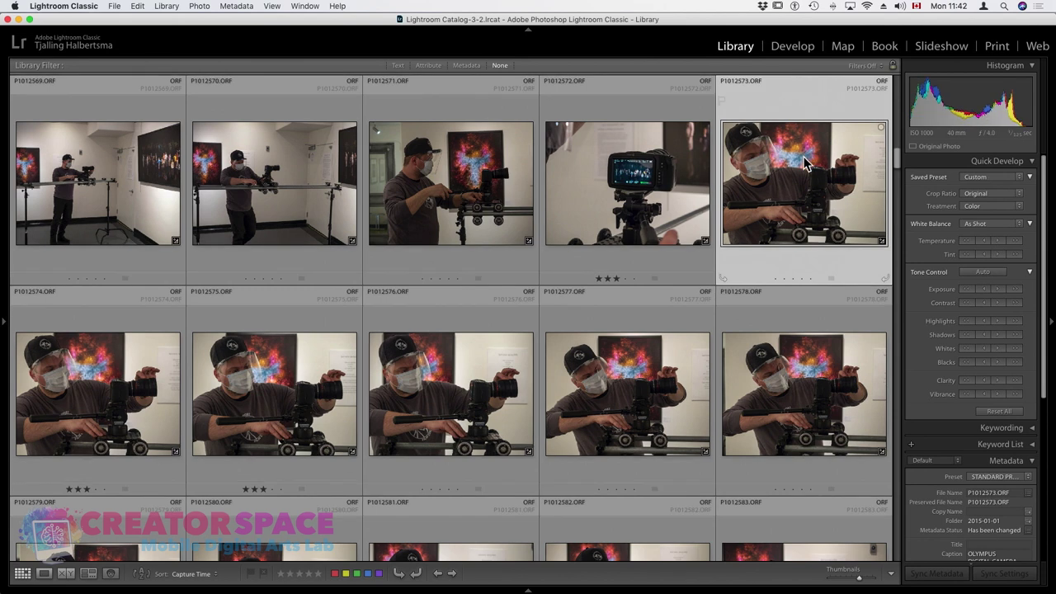
double_click(803, 169)
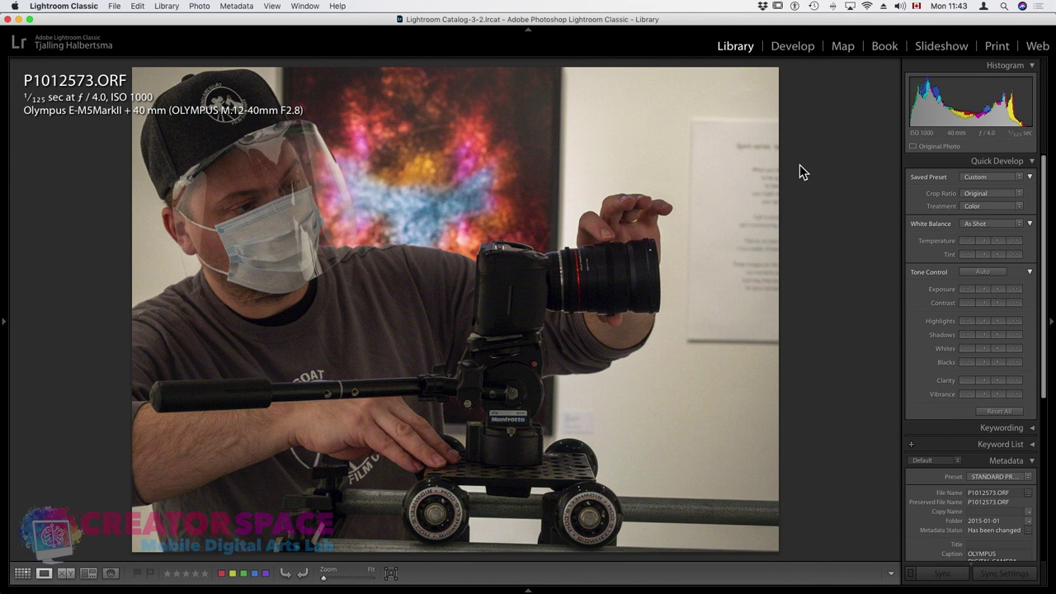
key(Right)
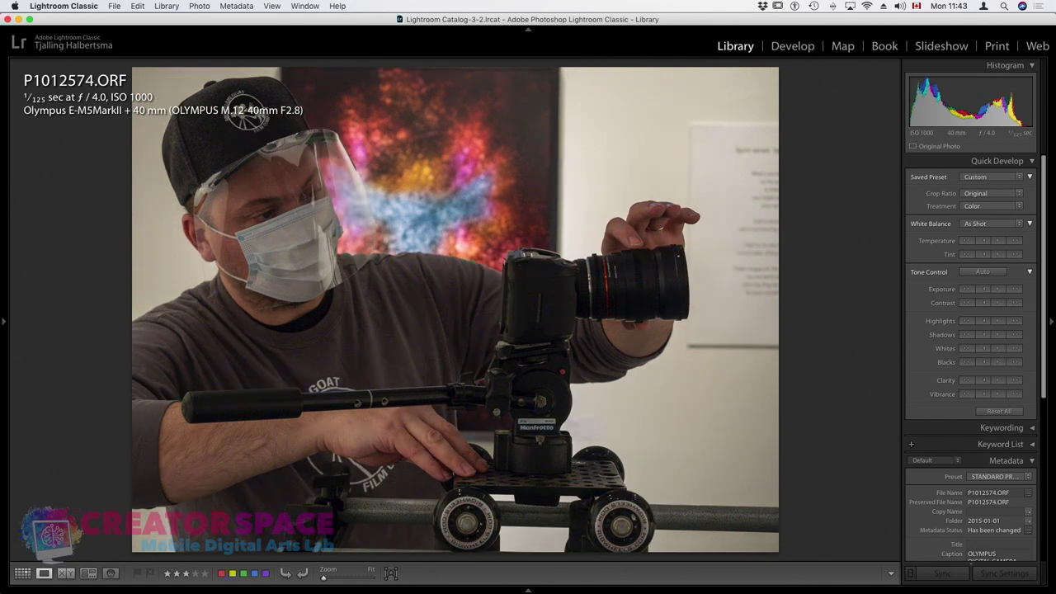
key(Left)
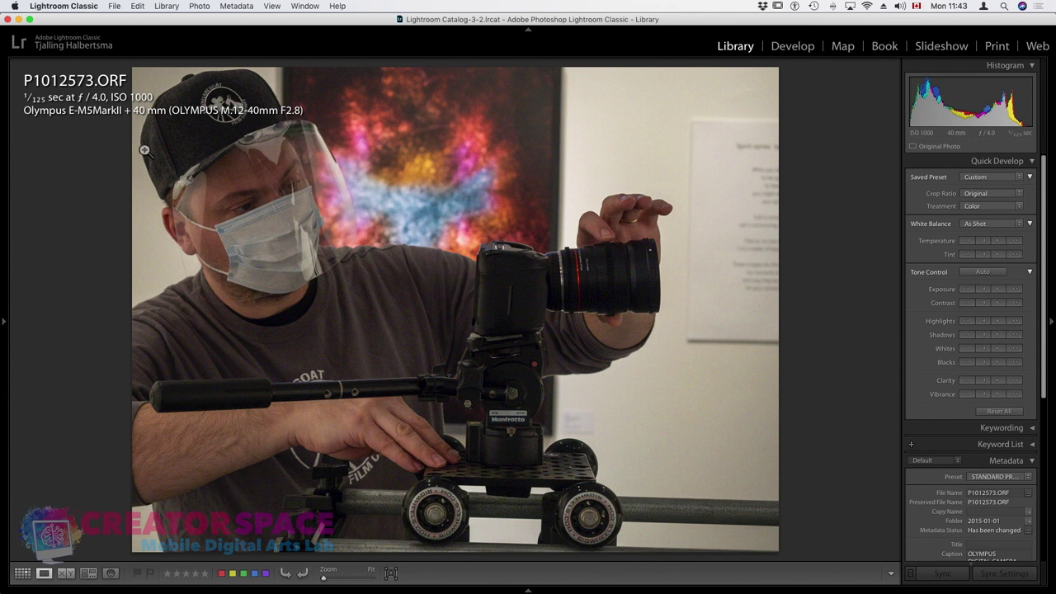
key(Right)
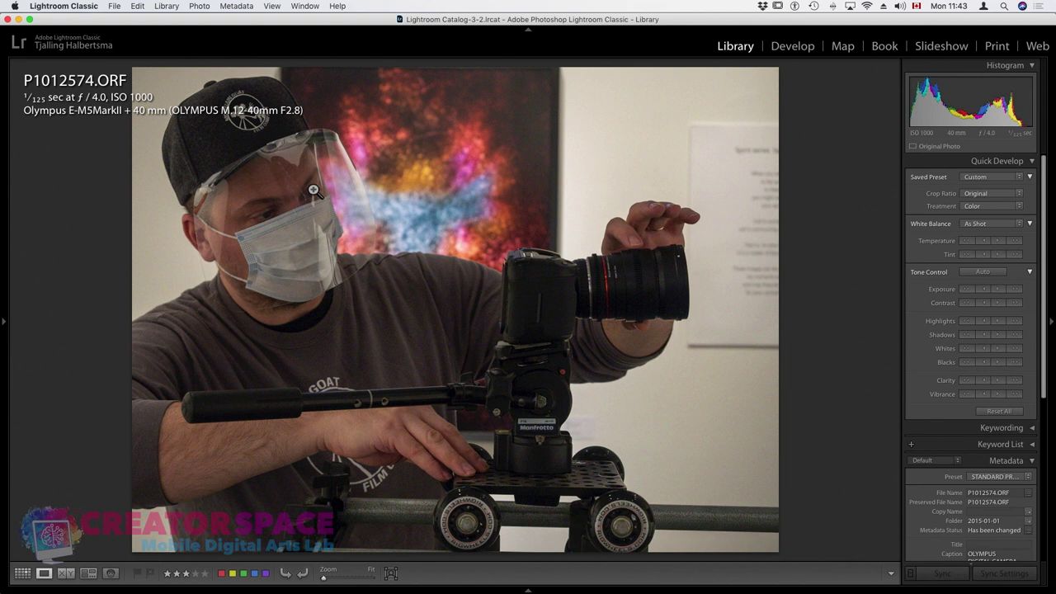
click(407, 179)
click(407, 180)
click(446, 247)
click(446, 248)
click(444, 244)
key(g)
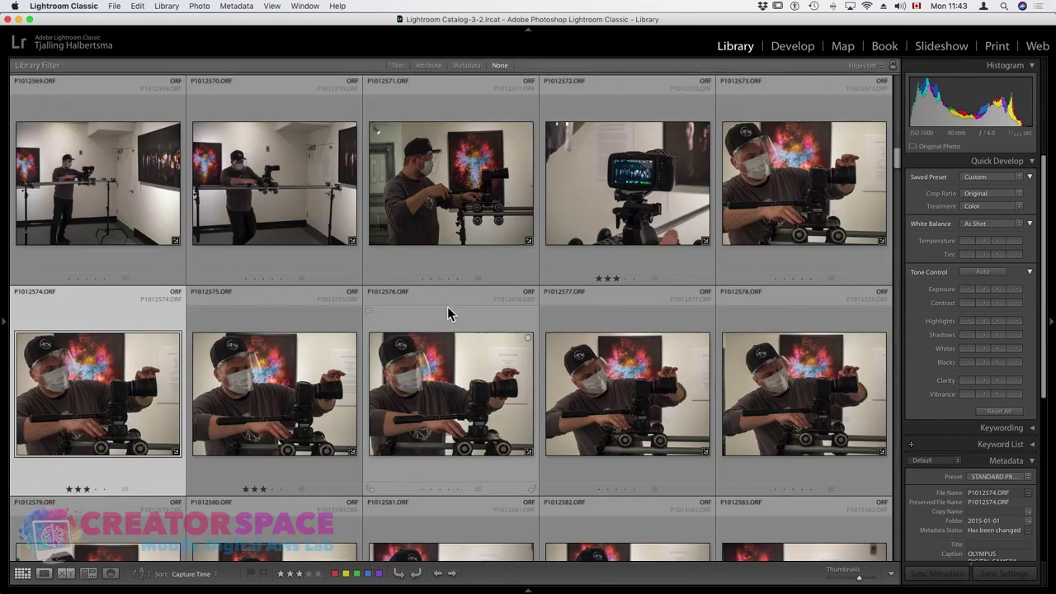
scroll(447, 313, down, 3)
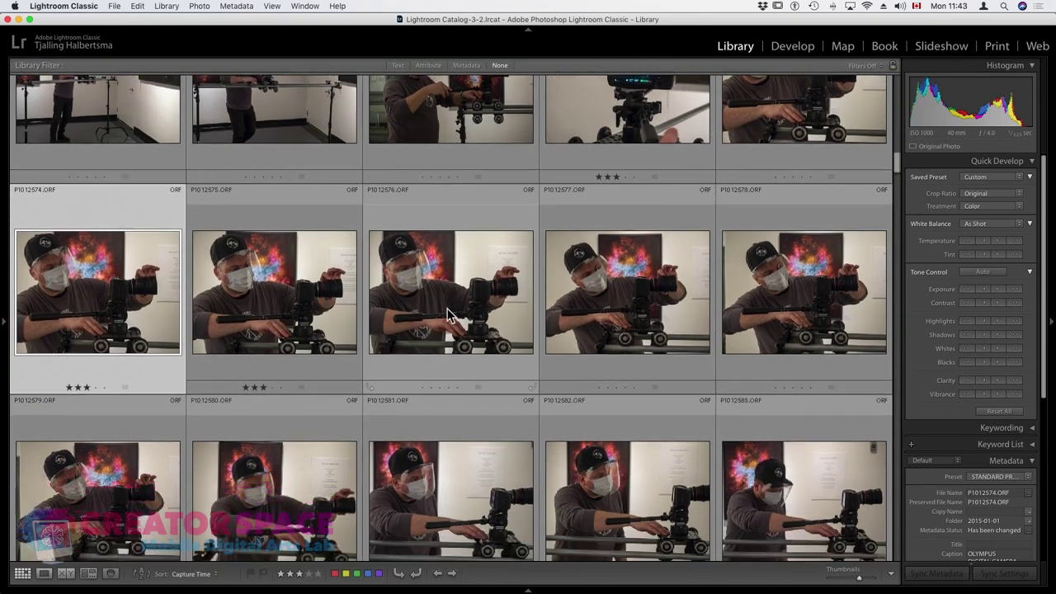
scroll(447, 316, down, 2)
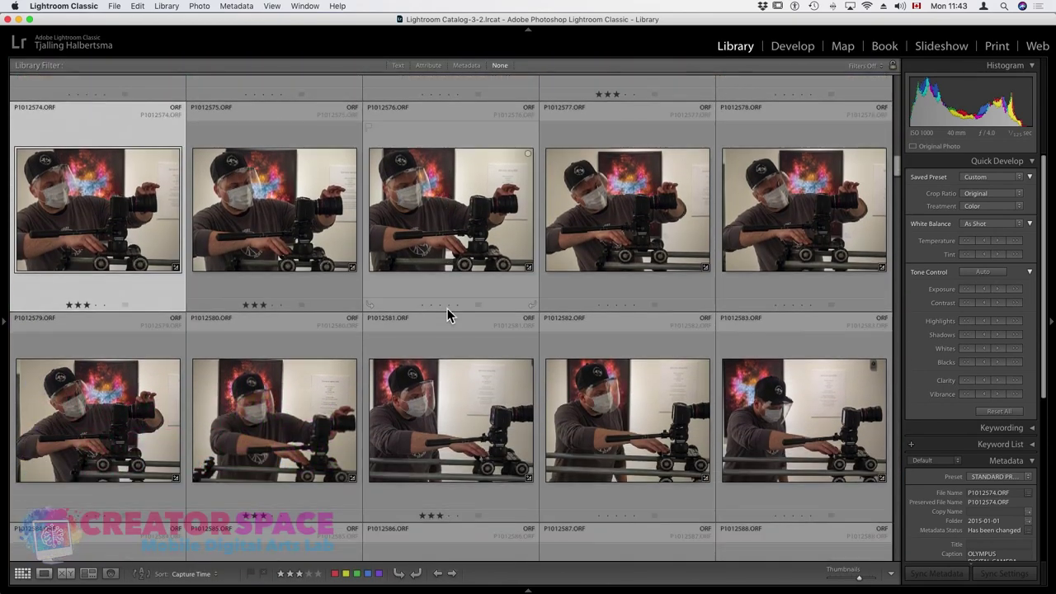
double_click(83, 429)
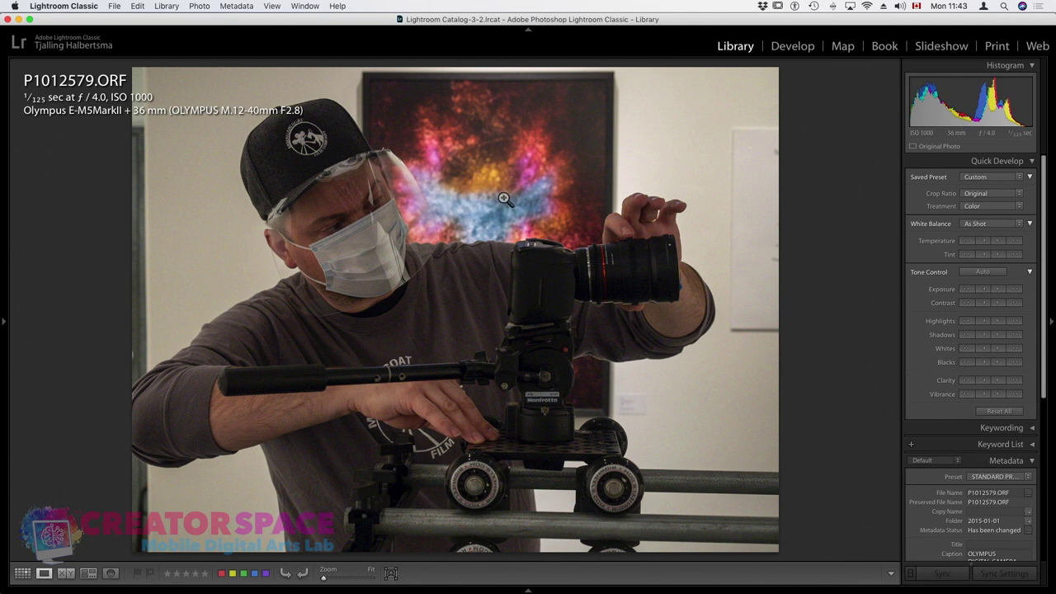
key(Right)
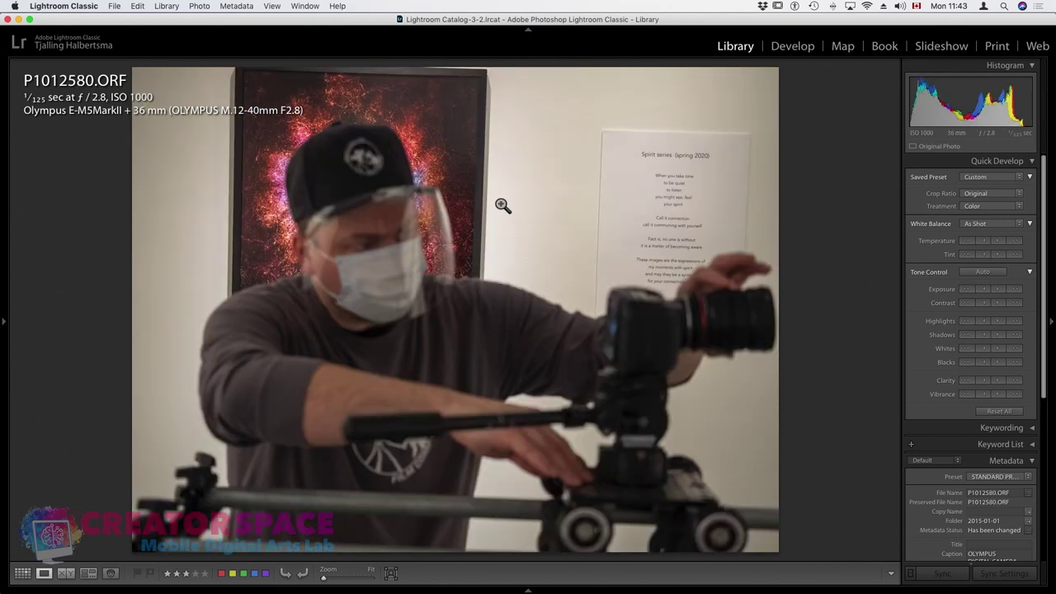
key(Right)
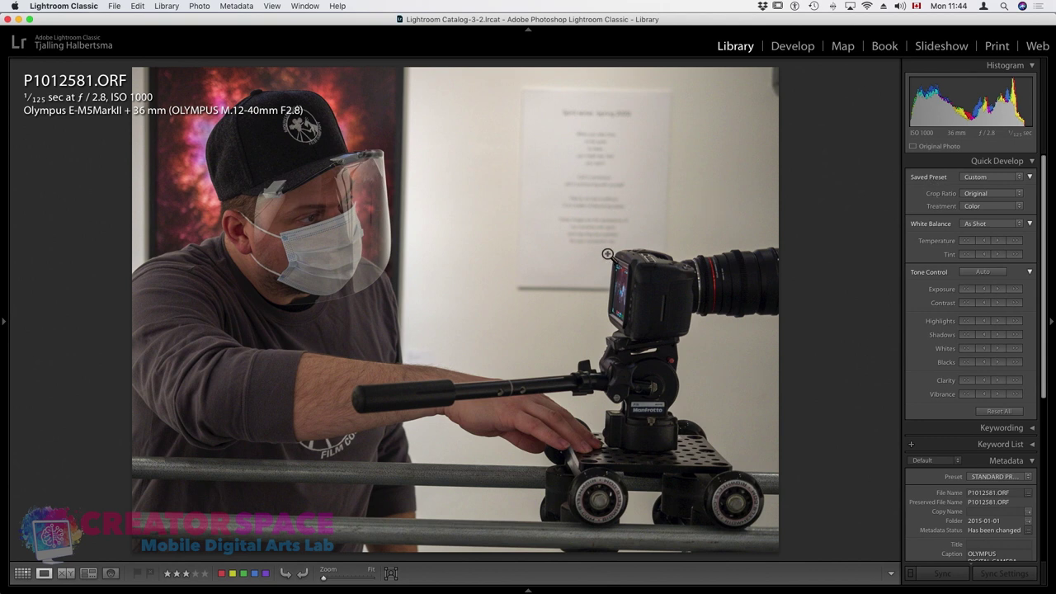
key(g)
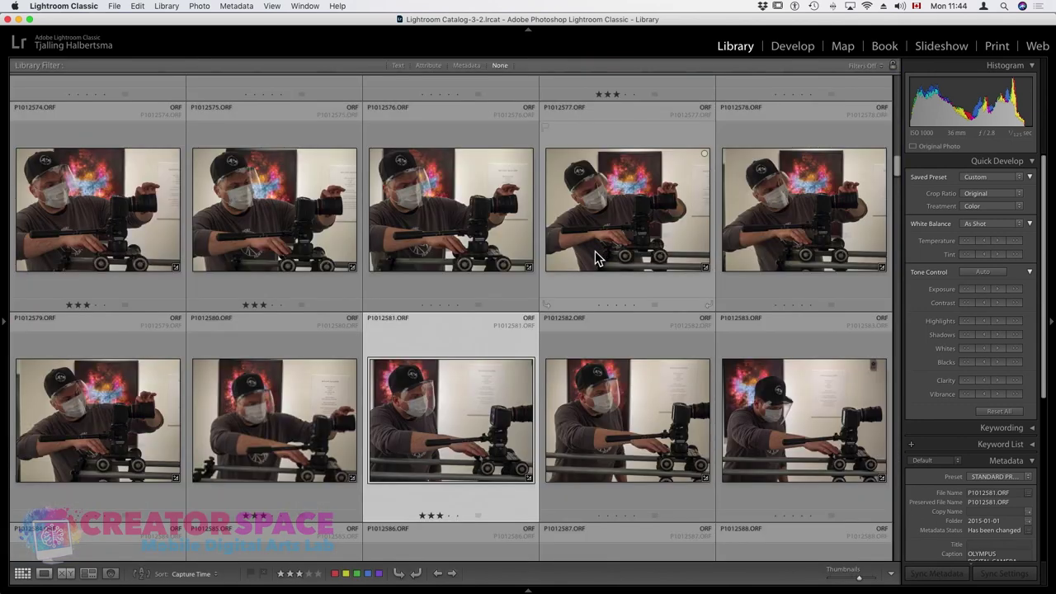
Recheck P1012581 large, then scroll the grid down to the P1012629–P1012638 mirror shots.
double_click(497, 442)
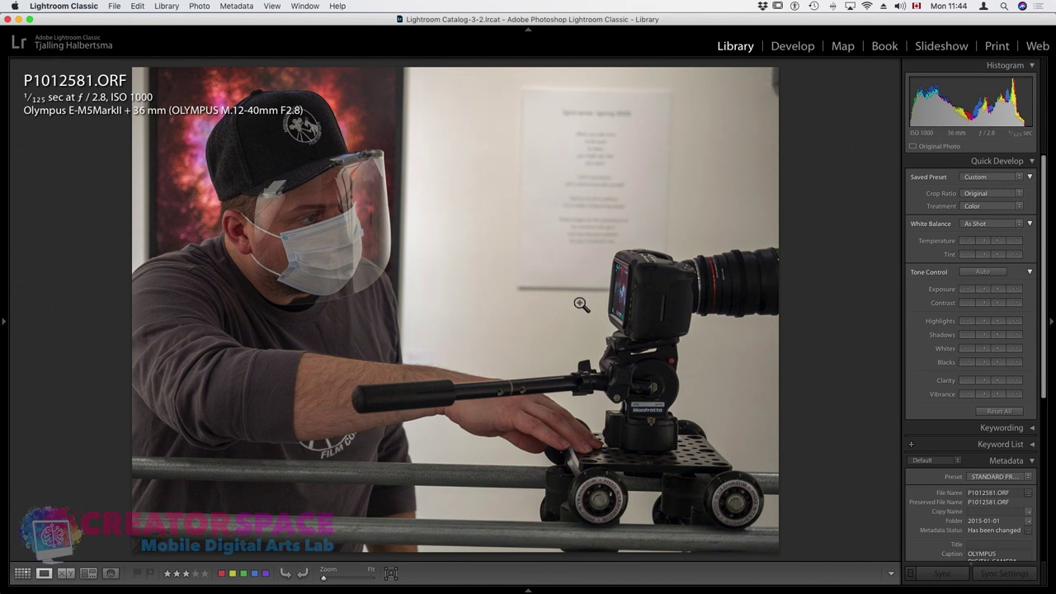
key(g)
scroll(538, 303, down, 3)
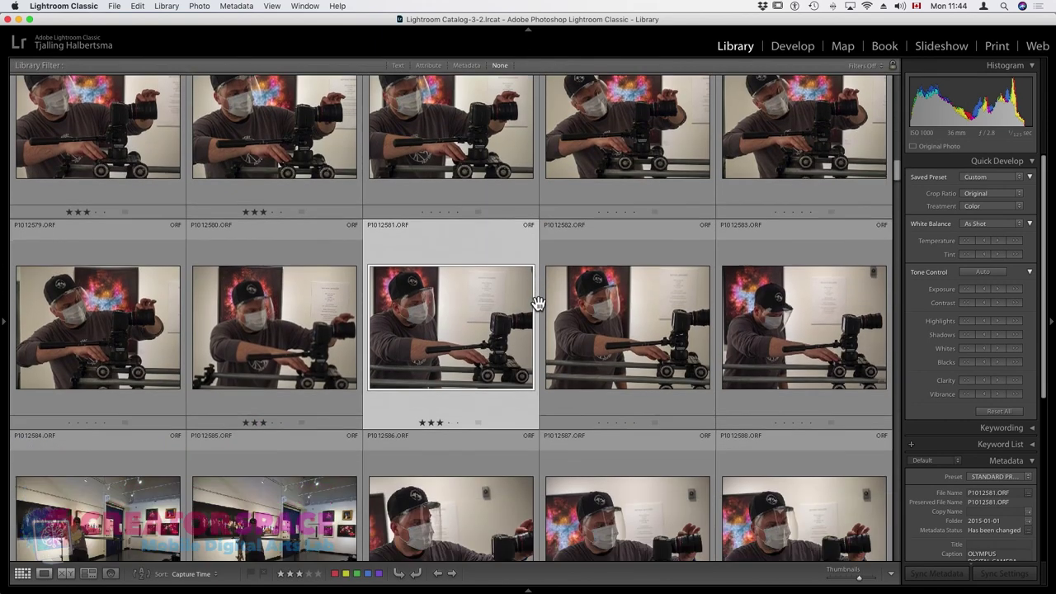
scroll(539, 303, down, 6)
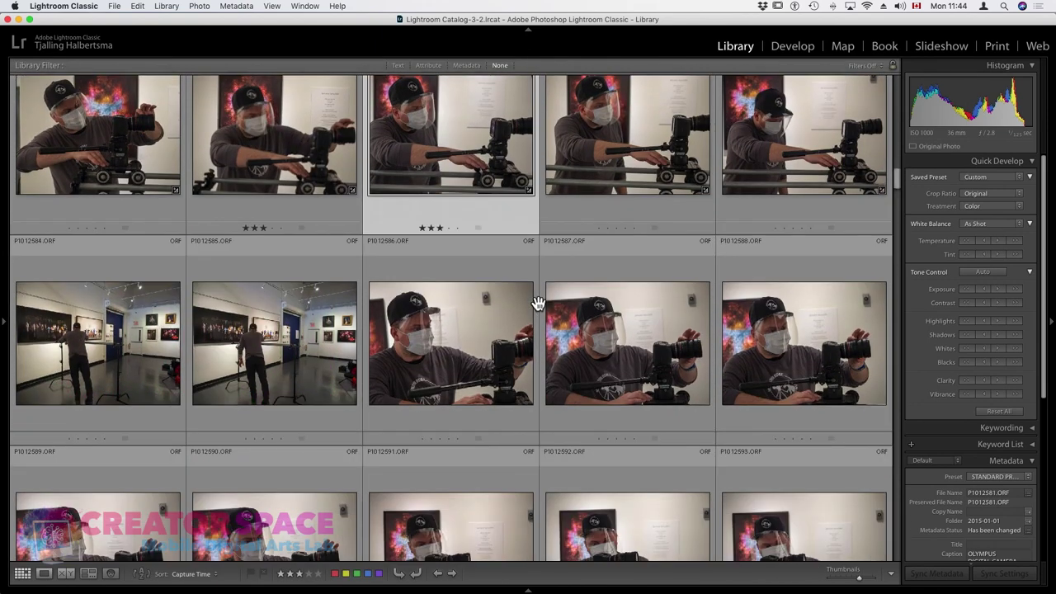
scroll(538, 303, down, 4)
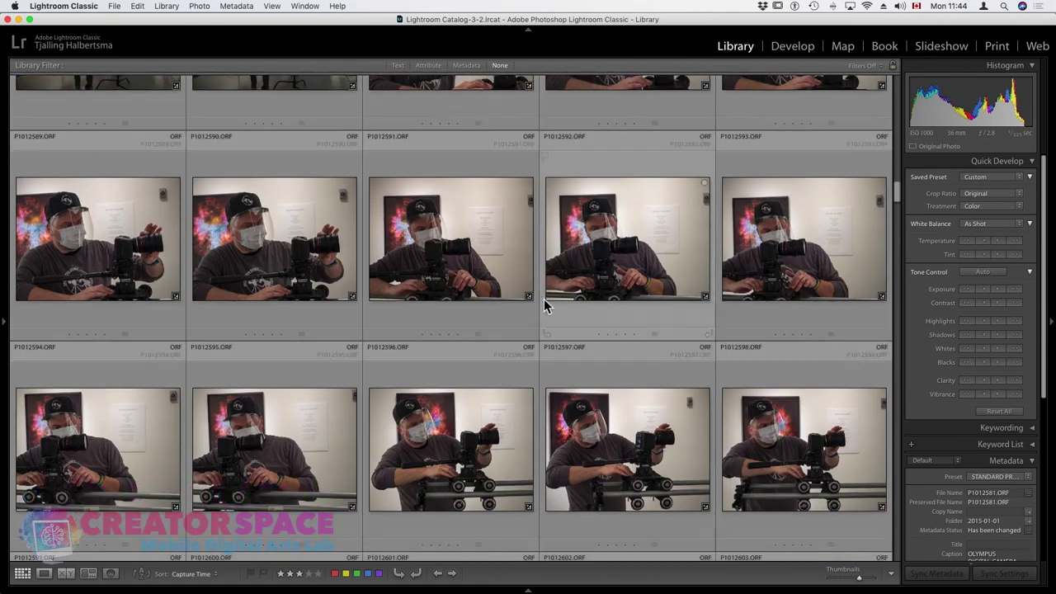
scroll(530, 309, down, 6)
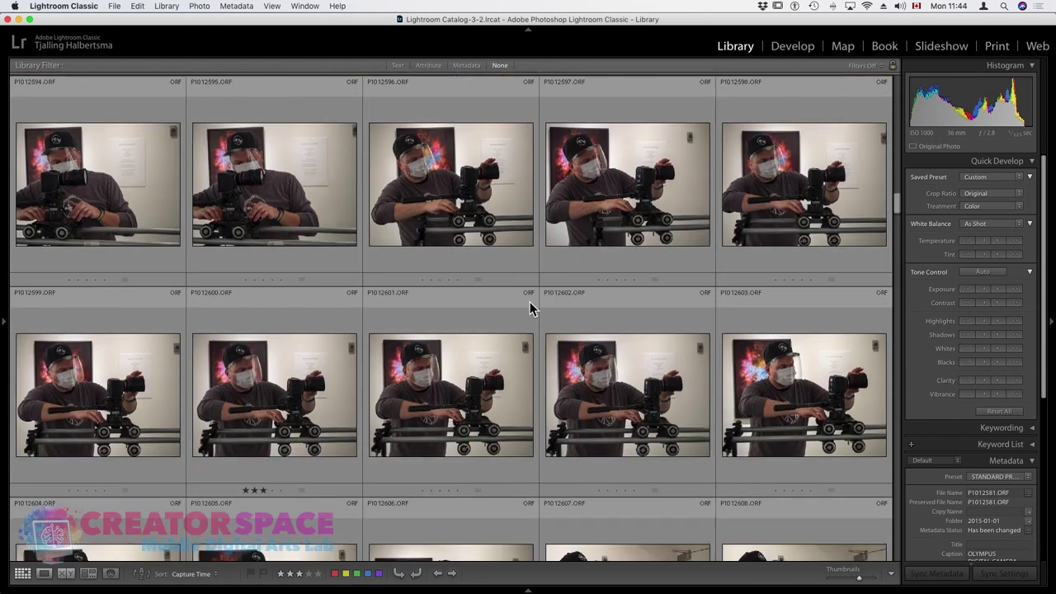
scroll(531, 309, down, 6)
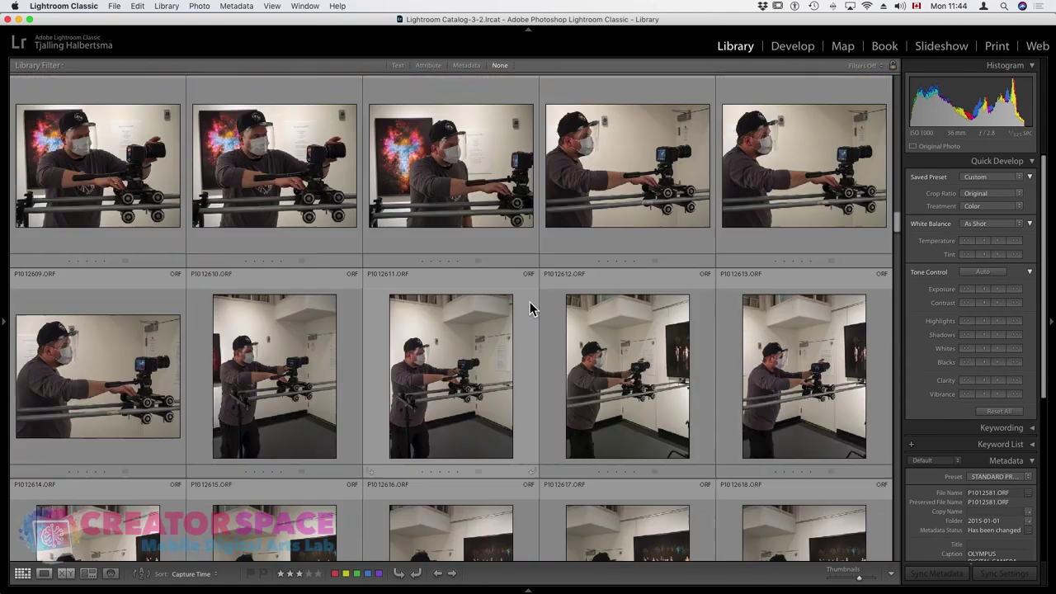
scroll(530, 309, down, 9)
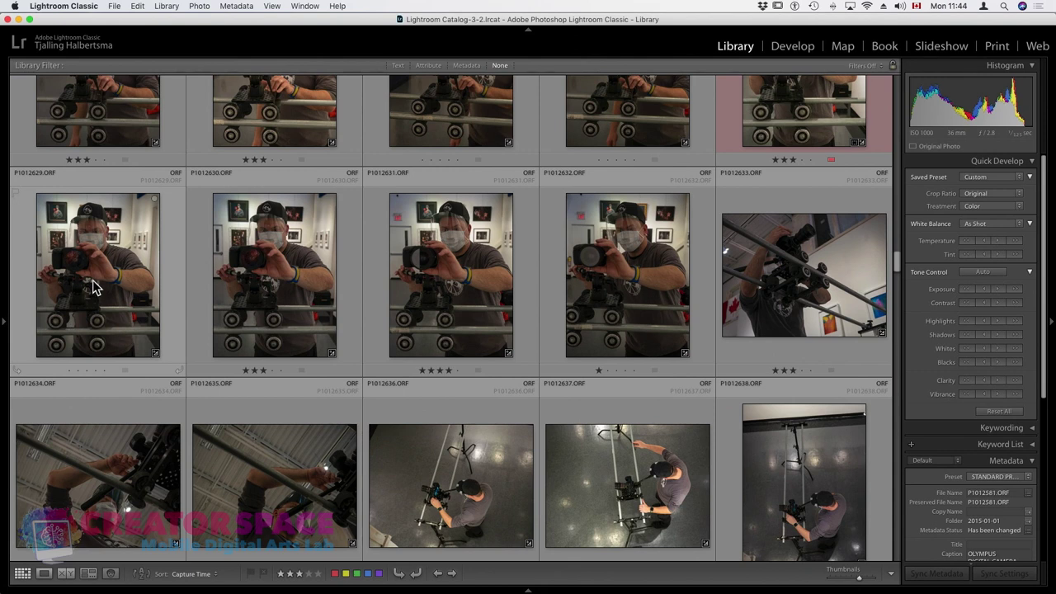
key(e)
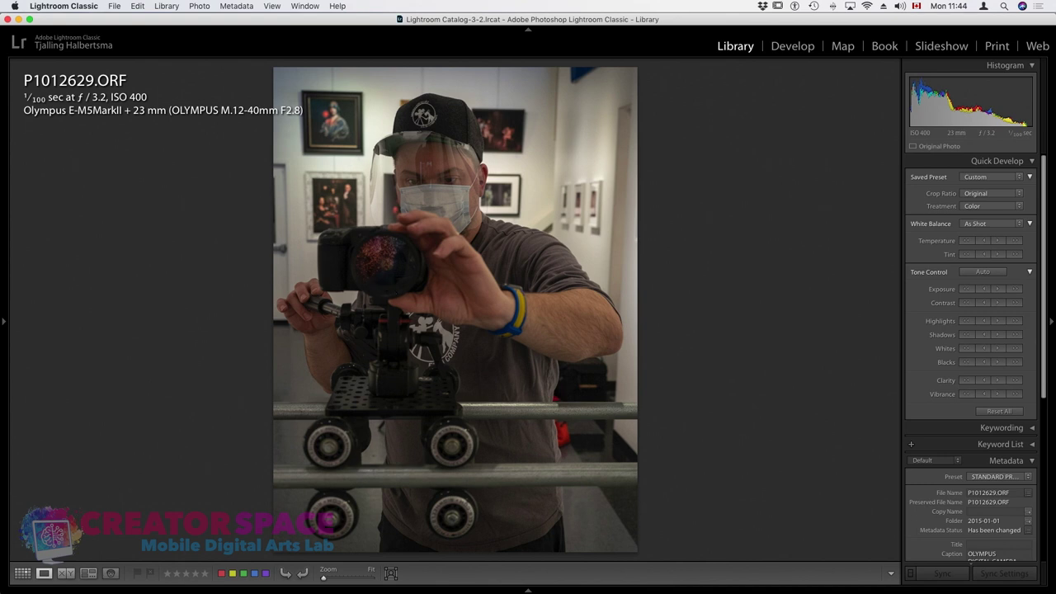
key(Right)
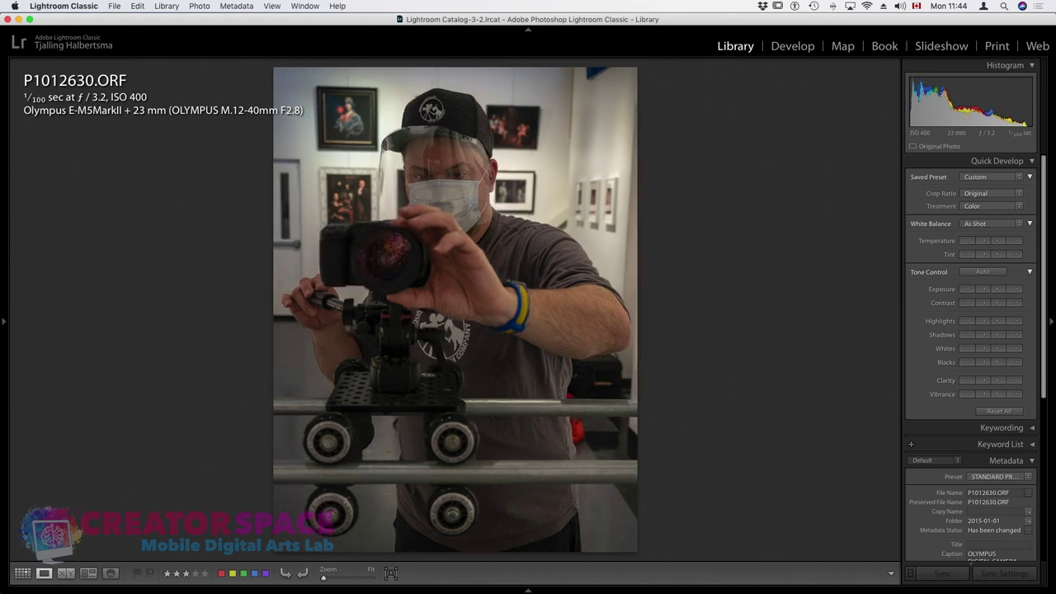
key(Left)
key(Right)
key(Right)
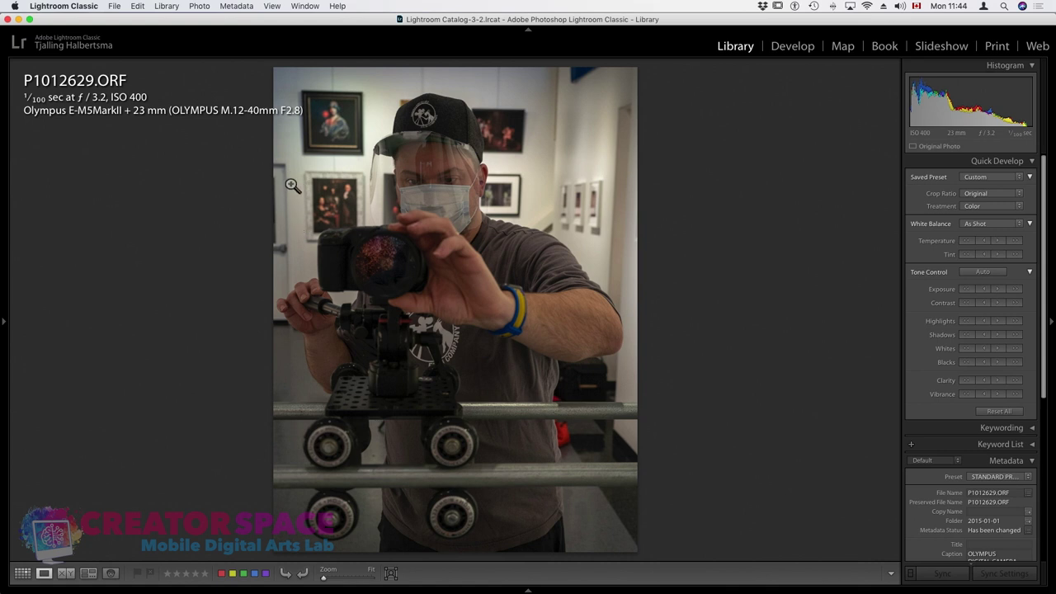
key(Left)
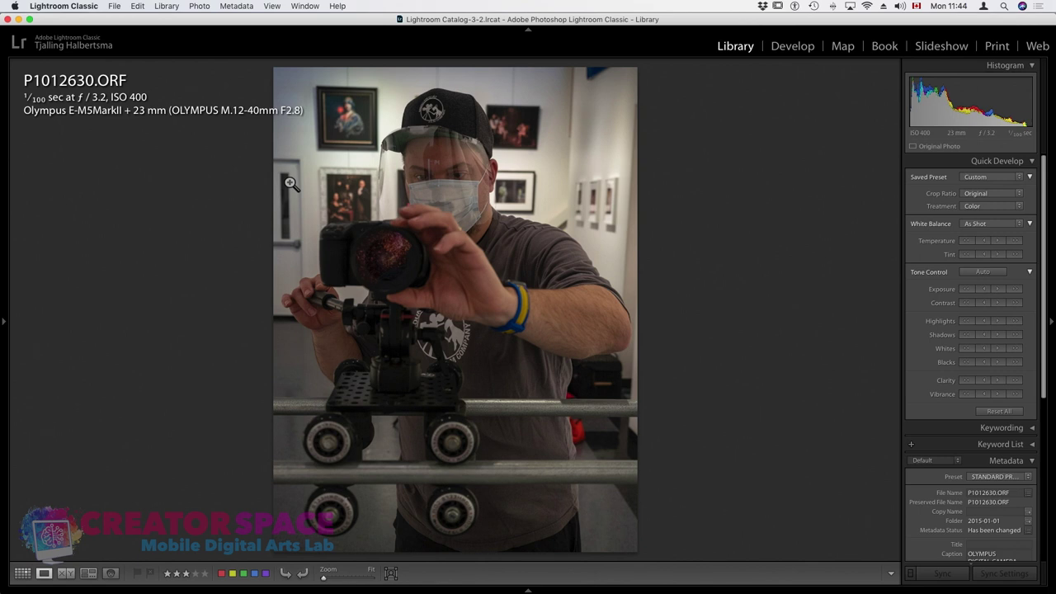
key(Right)
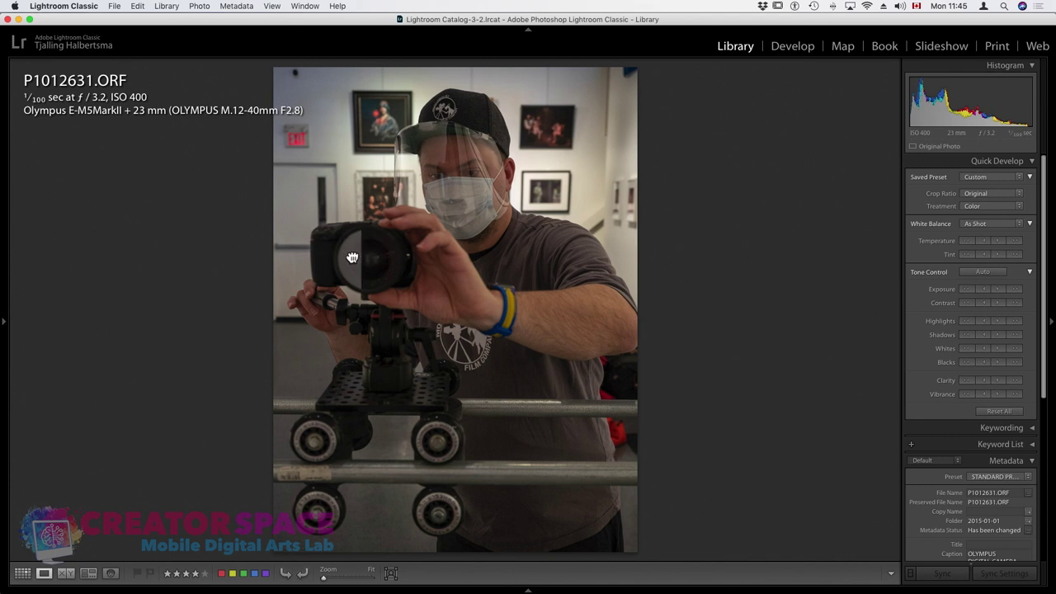
click(351, 257)
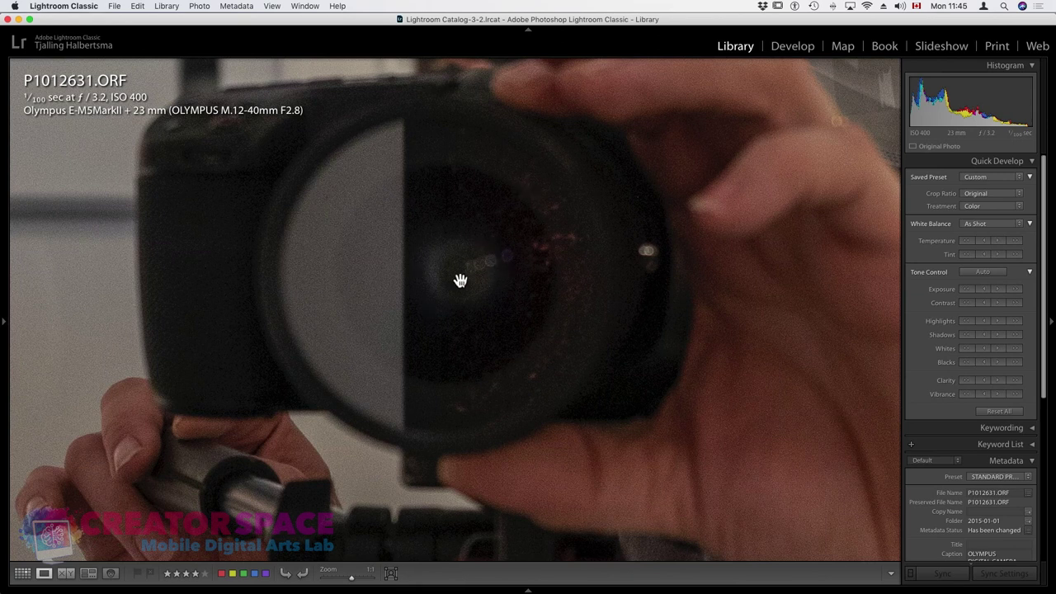
click(426, 274)
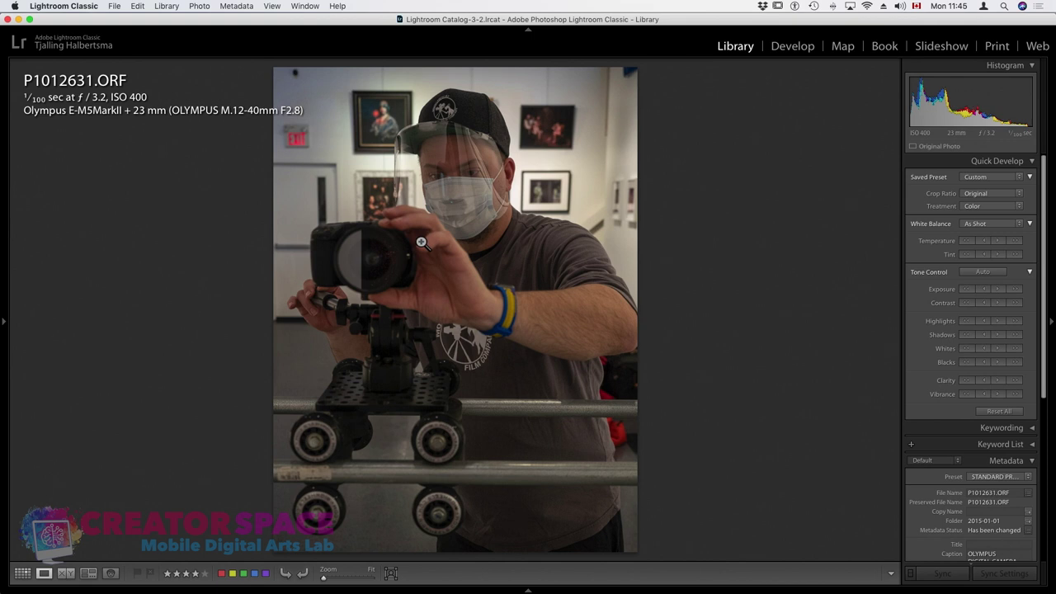
key(g)
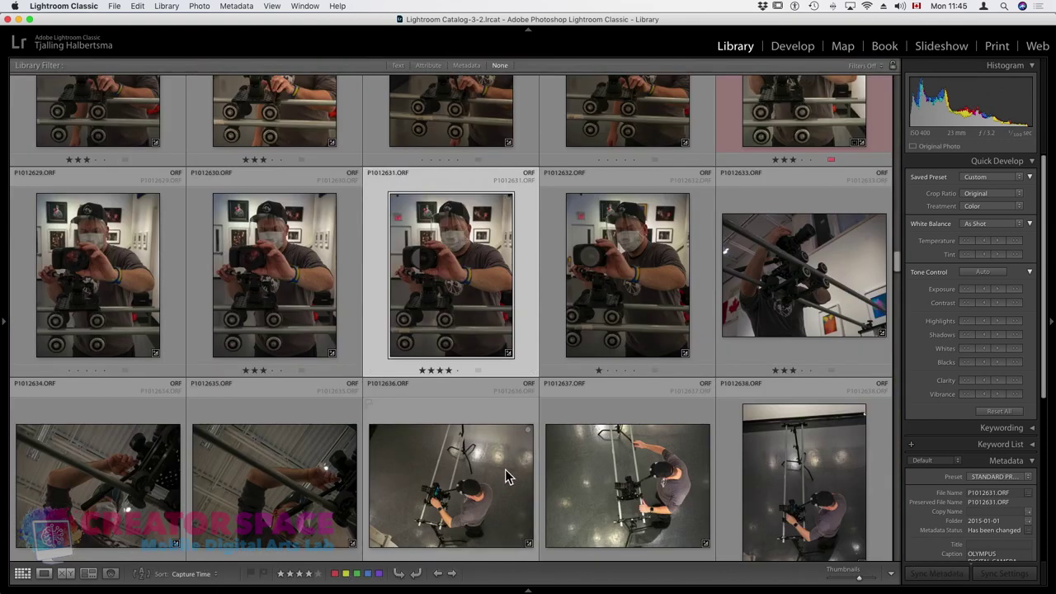
Open P1012637 in Loupe and flip between it and P1012636, ending on P1012636.
scroll(506, 476, down, 3)
scroll(506, 476, down, 1)
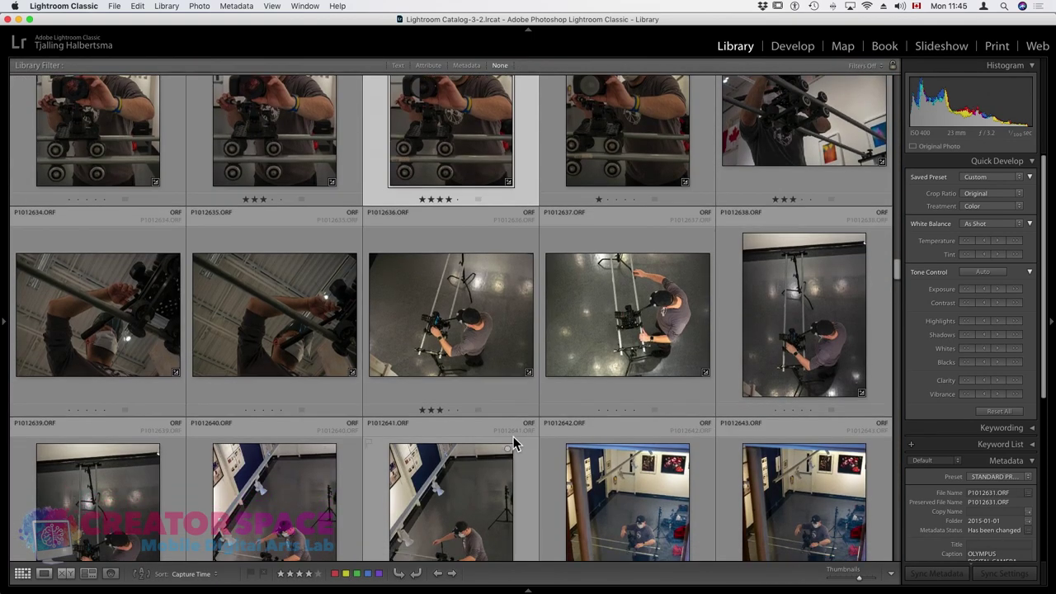
double_click(642, 334)
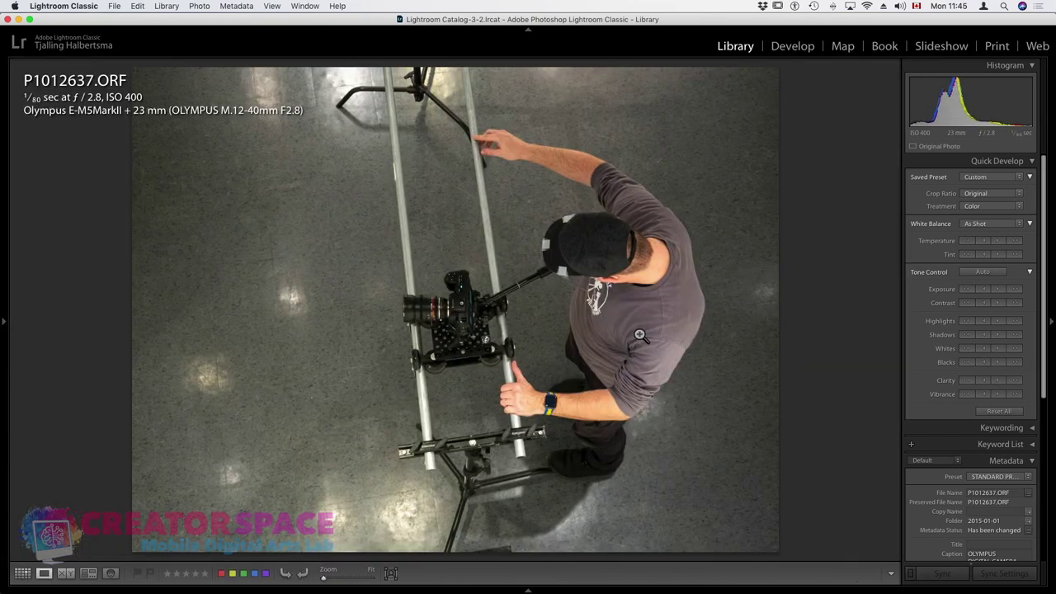
key(Left)
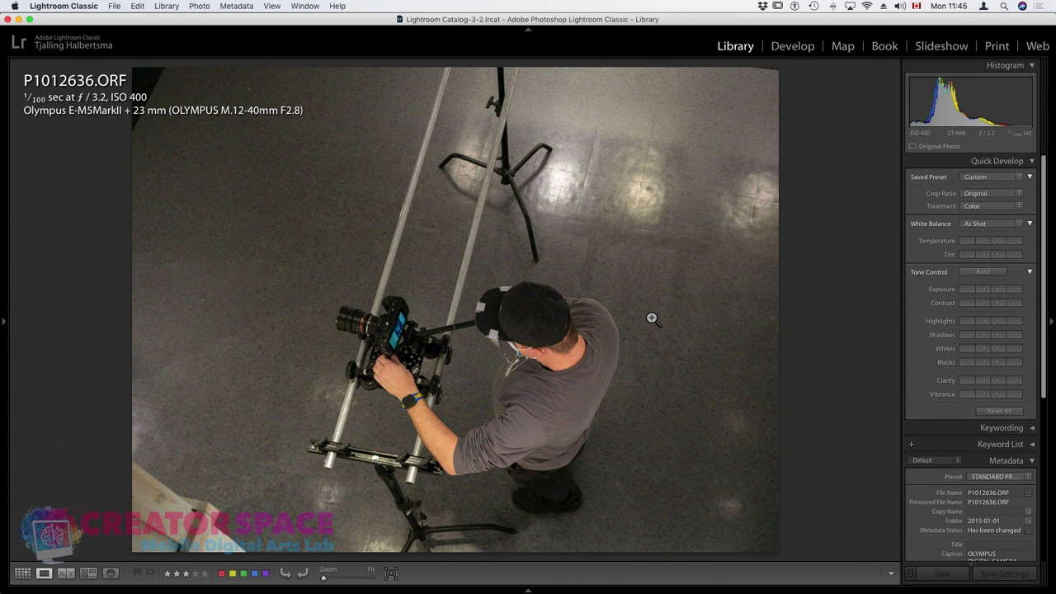
key(Right)
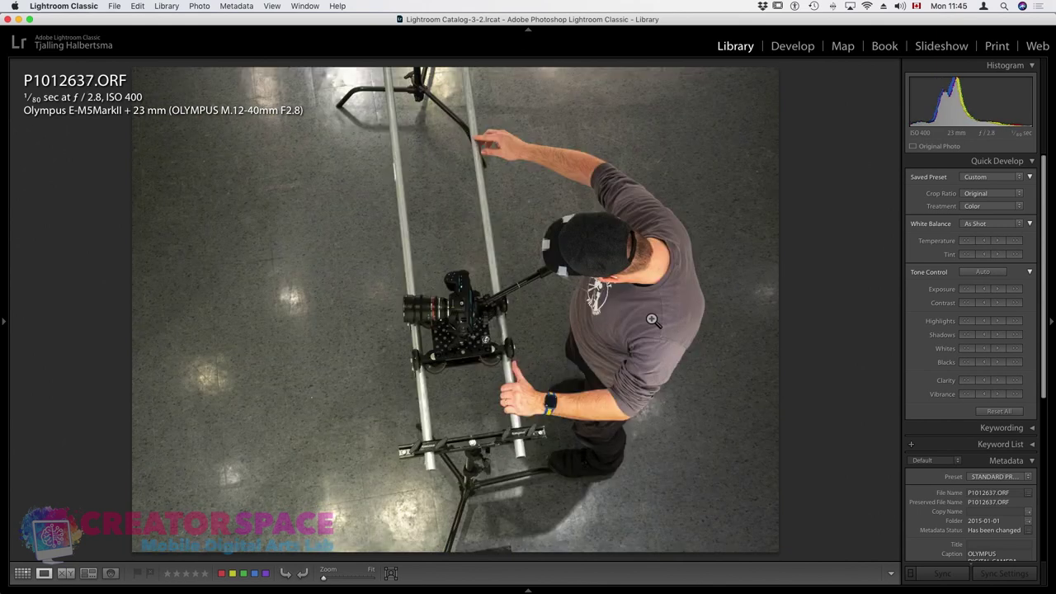
key(Left)
key(Right)
key(Left)
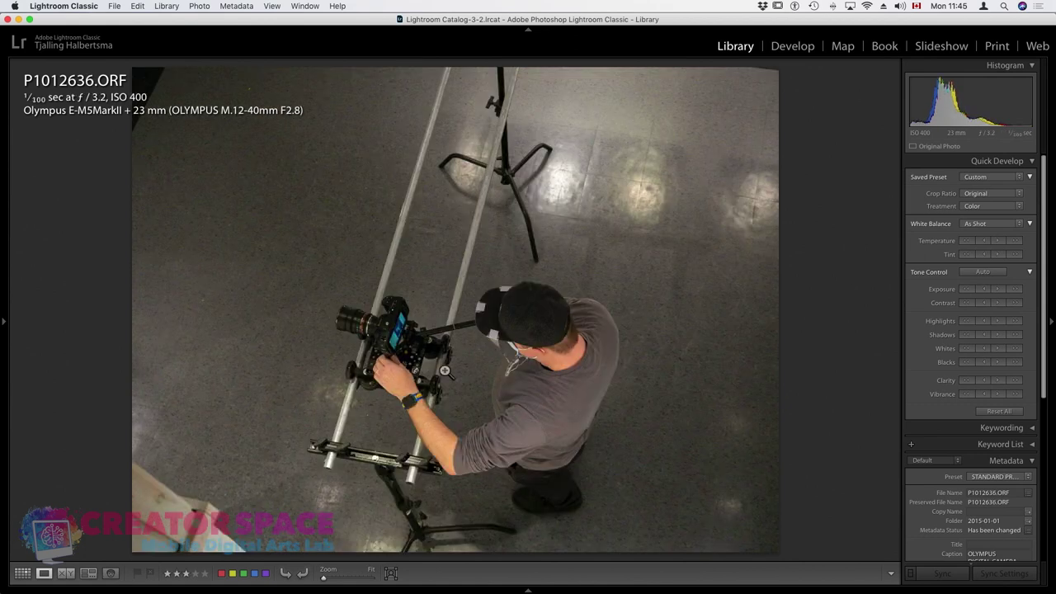